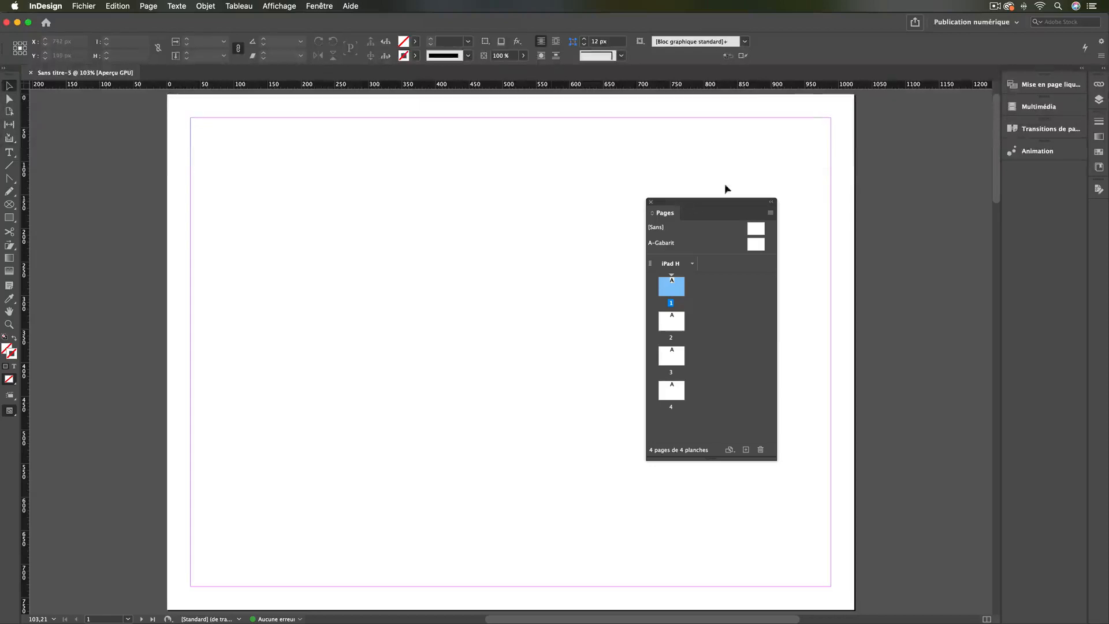
# Step: Move page 1 within the active document, using the destination "Après la page" and a different target page number
pyautogui.moveTo(769, 214); pyautogui.dragTo(761, 198)
pyautogui.click(762, 198)
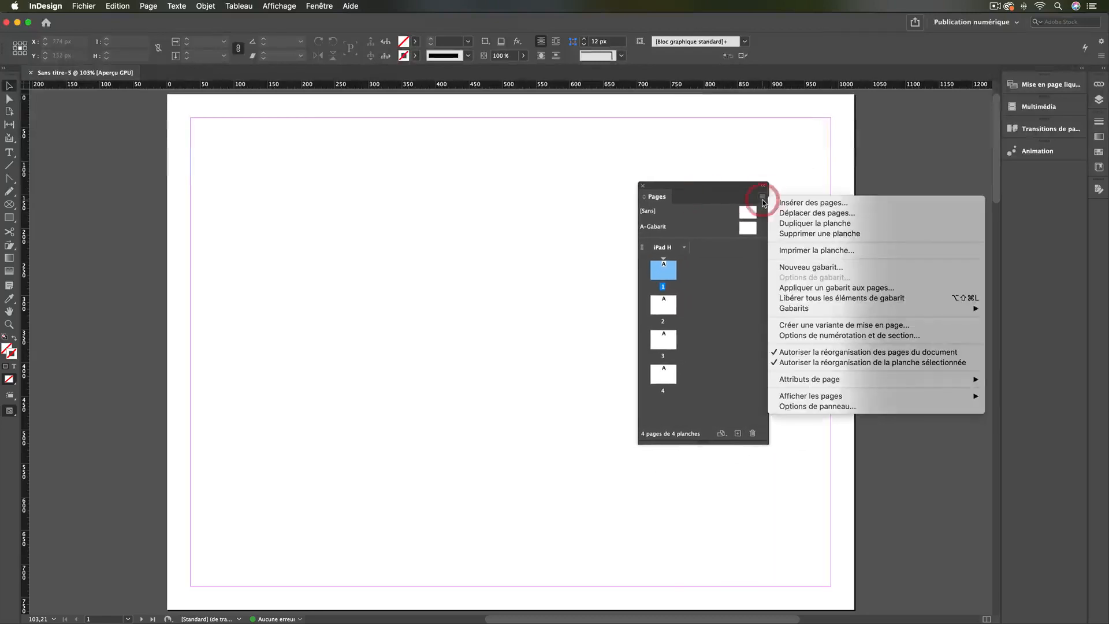
pyautogui.click(842, 213)
pyautogui.moveTo(483, 279); pyautogui.dragTo(541, 449)
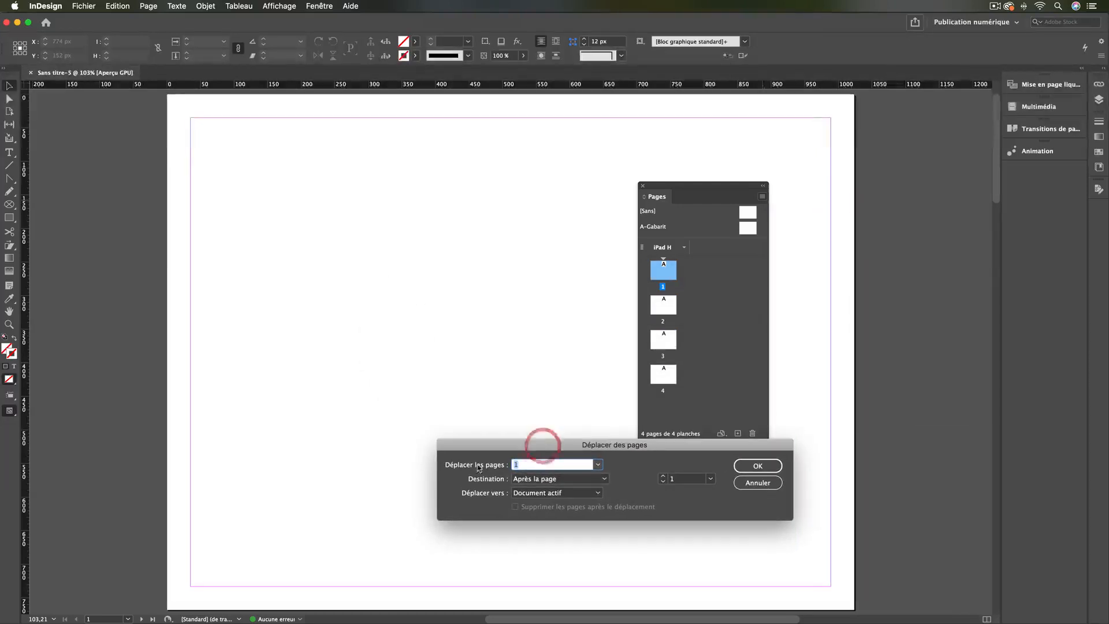
pyautogui.click(598, 465)
pyautogui.click(599, 464)
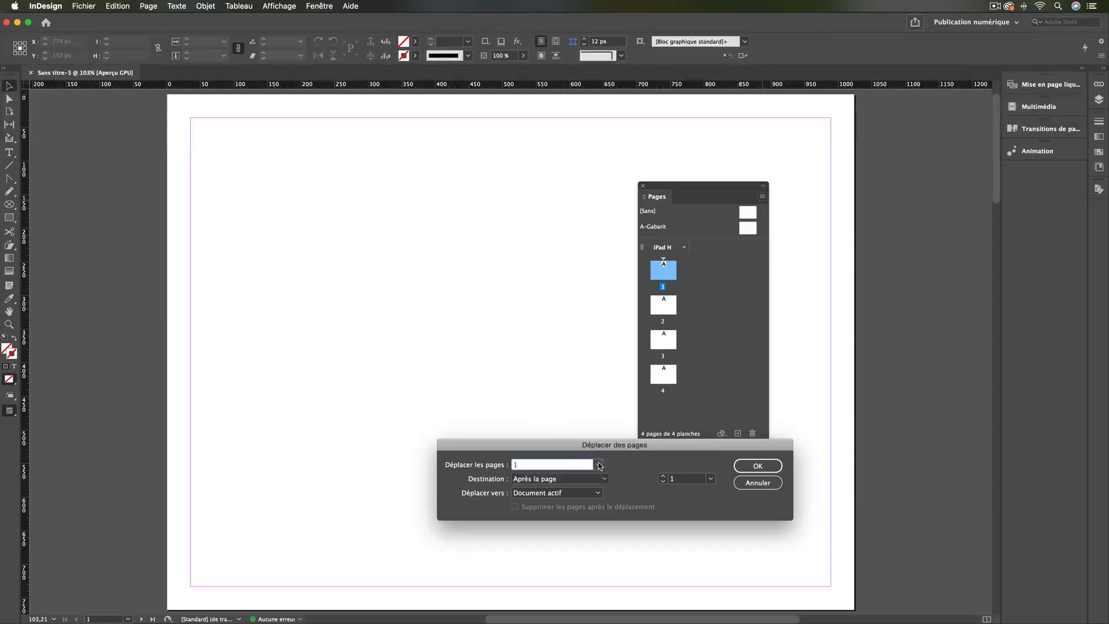
pyautogui.click(555, 479)
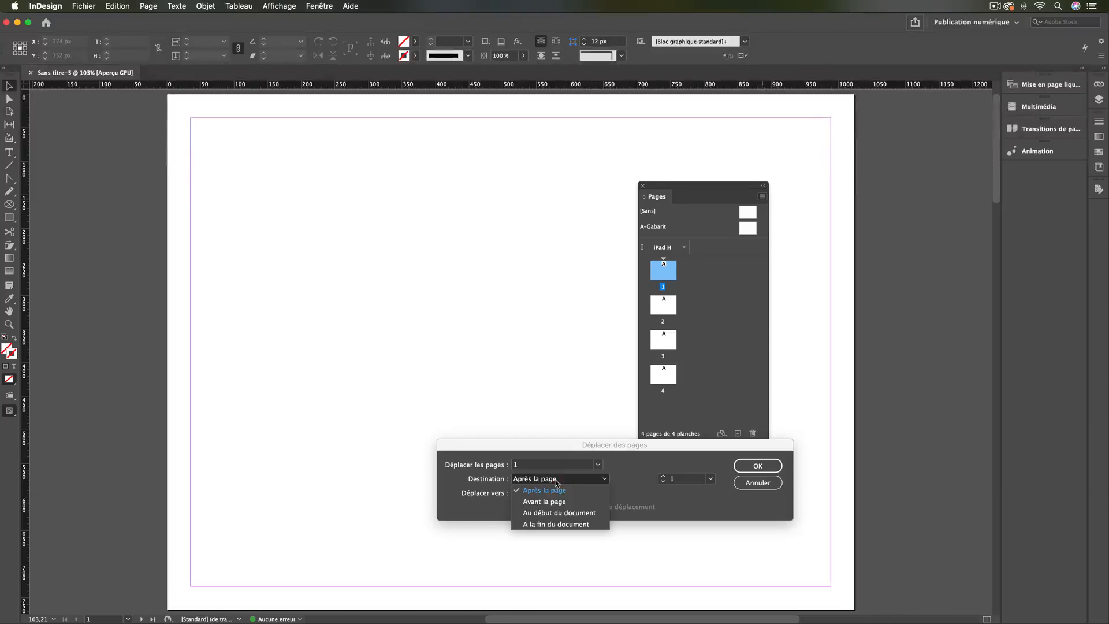
pyautogui.click(556, 481)
pyautogui.click(551, 479)
pyautogui.click(661, 475)
pyautogui.click(661, 475)
pyautogui.click(661, 475)
pyautogui.click(757, 465)
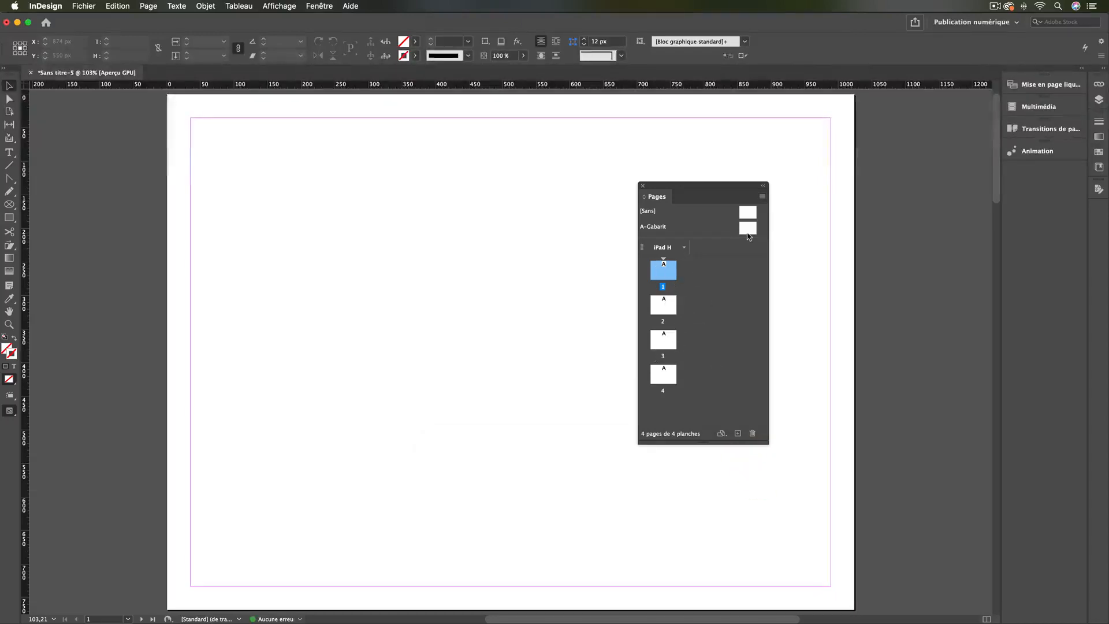
# Step: Start a new section at page 3 with its page numbering beginning at 5
pyautogui.click(762, 197)
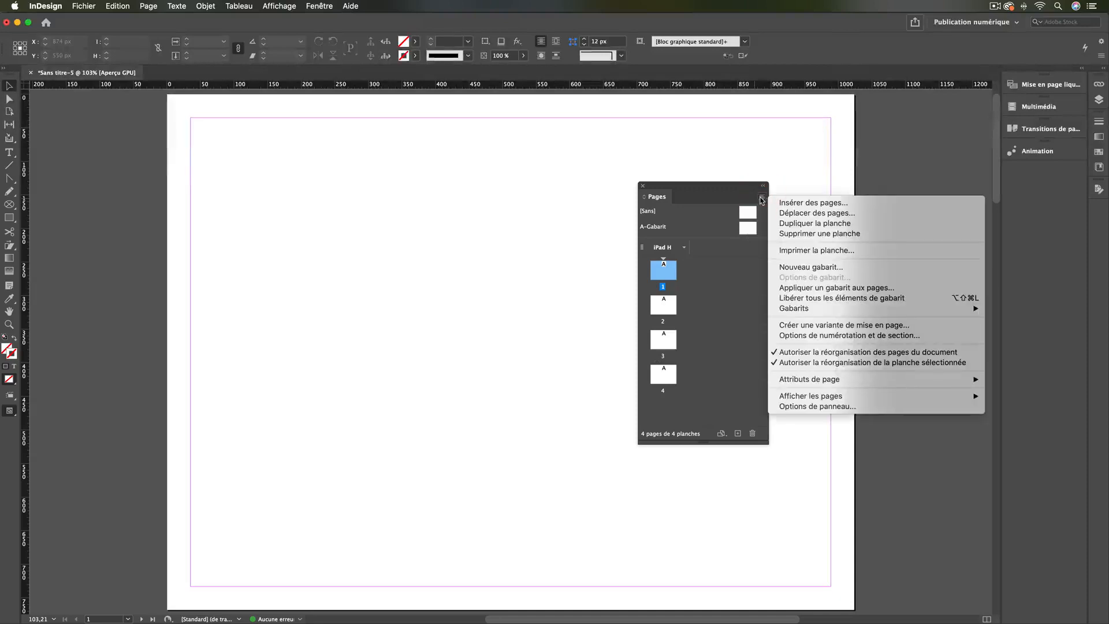
pyautogui.click(706, 345)
pyautogui.moveTo(664, 340)
pyautogui.mouseDown()
pyautogui.moveTo(721, 313)
pyautogui.moveTo(646, 272)
pyautogui.moveTo(661, 272)
pyautogui.moveTo(668, 343)
pyautogui.mouseUp()
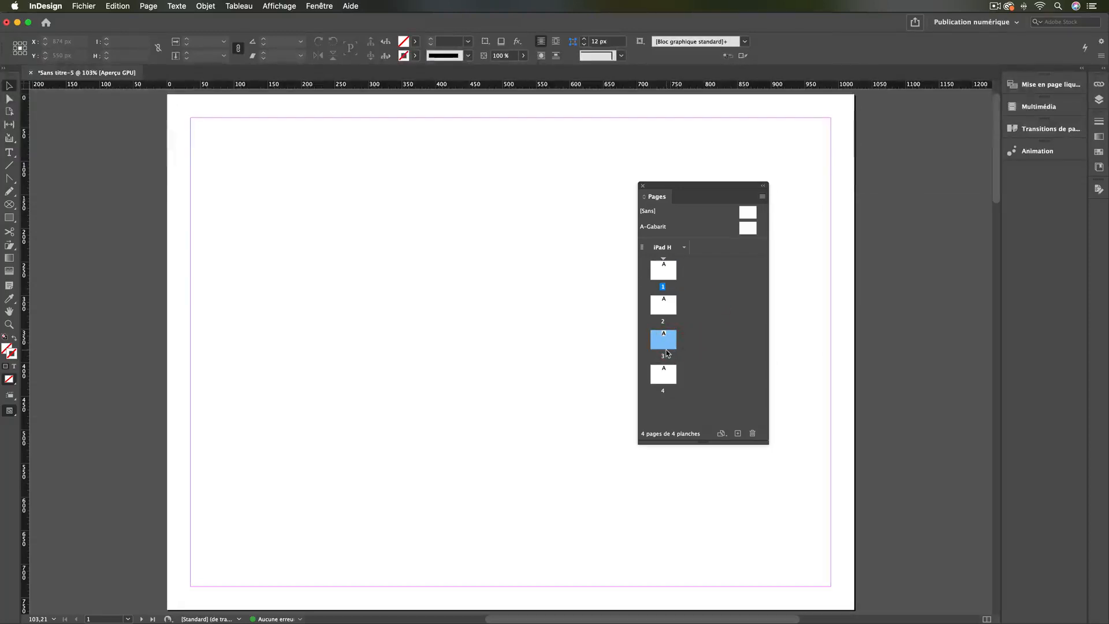
pyautogui.click(763, 198)
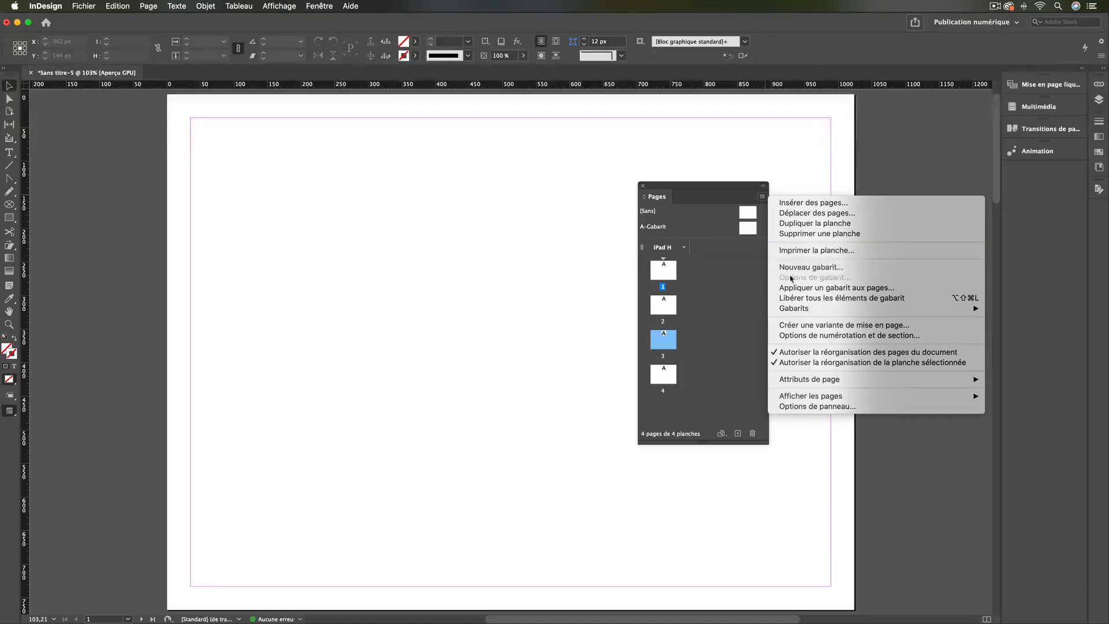
pyautogui.click(824, 336)
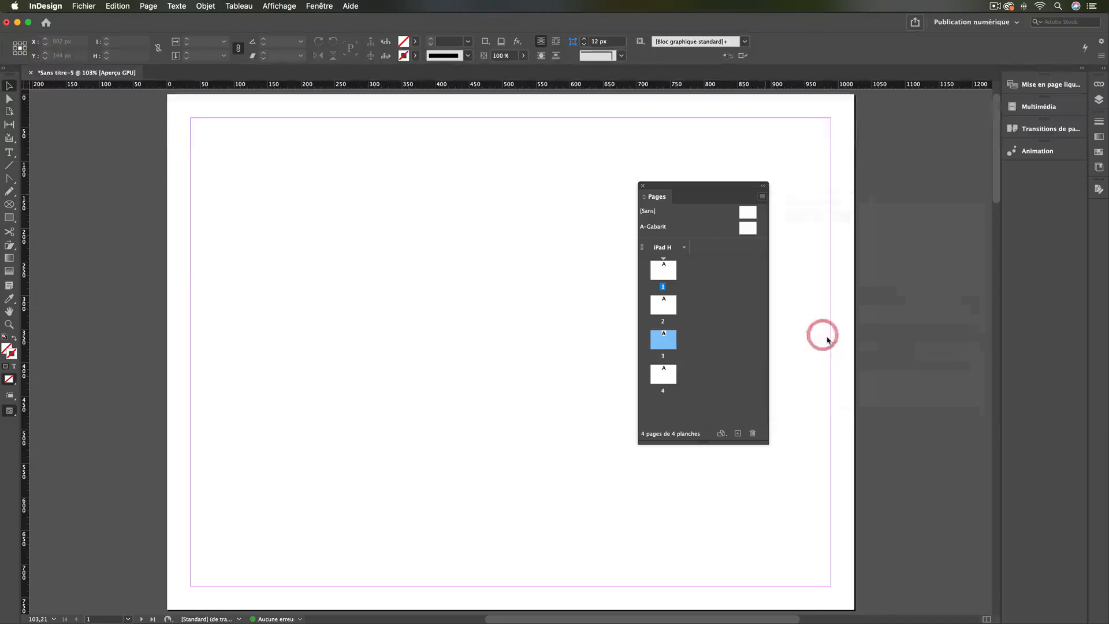
pyautogui.moveTo(544, 197); pyautogui.dragTo(413, 191)
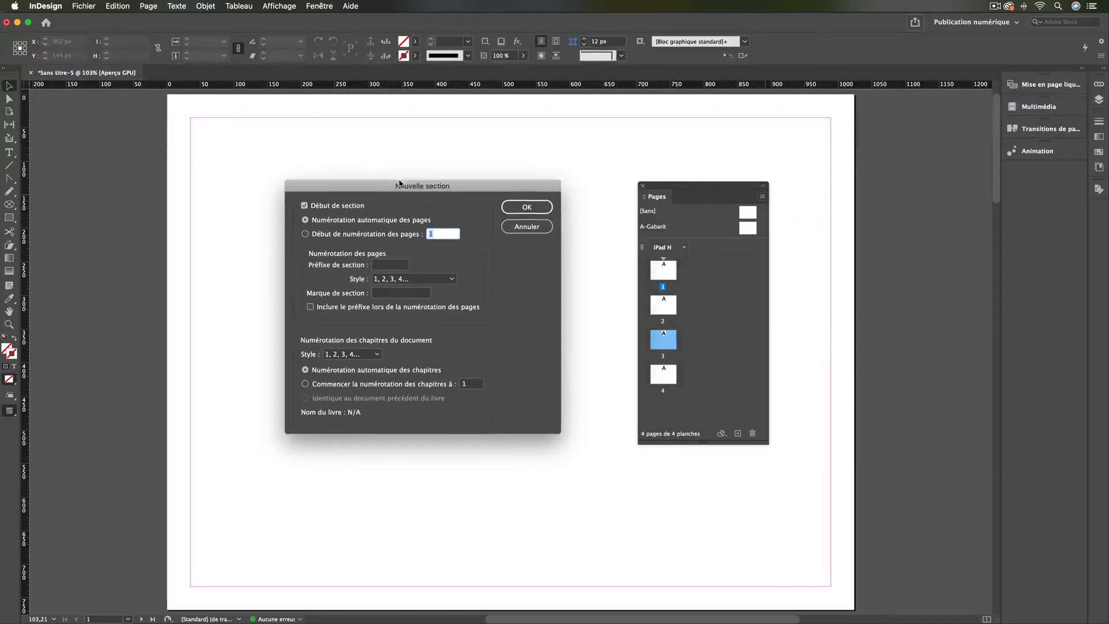
pyautogui.click(148, 6)
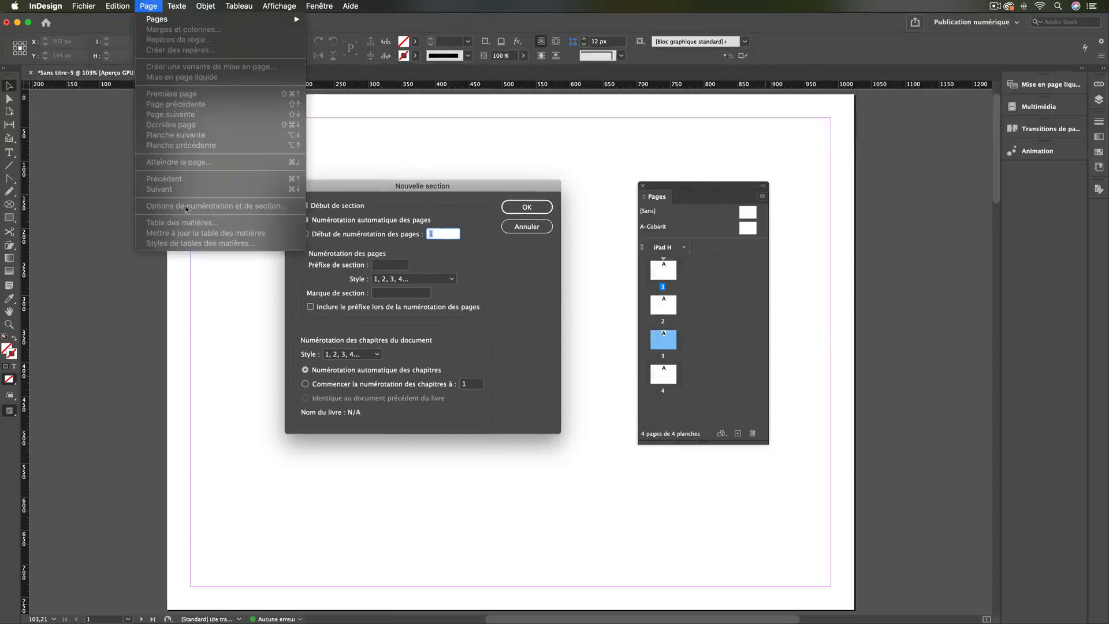
pyautogui.click(335, 185)
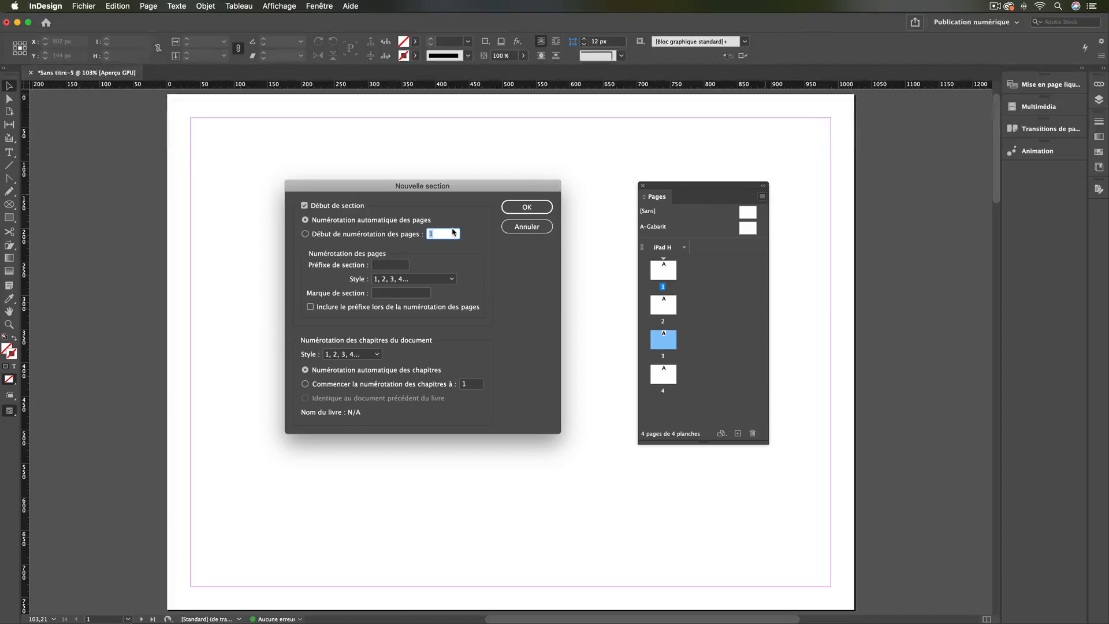
pyautogui.click(305, 234)
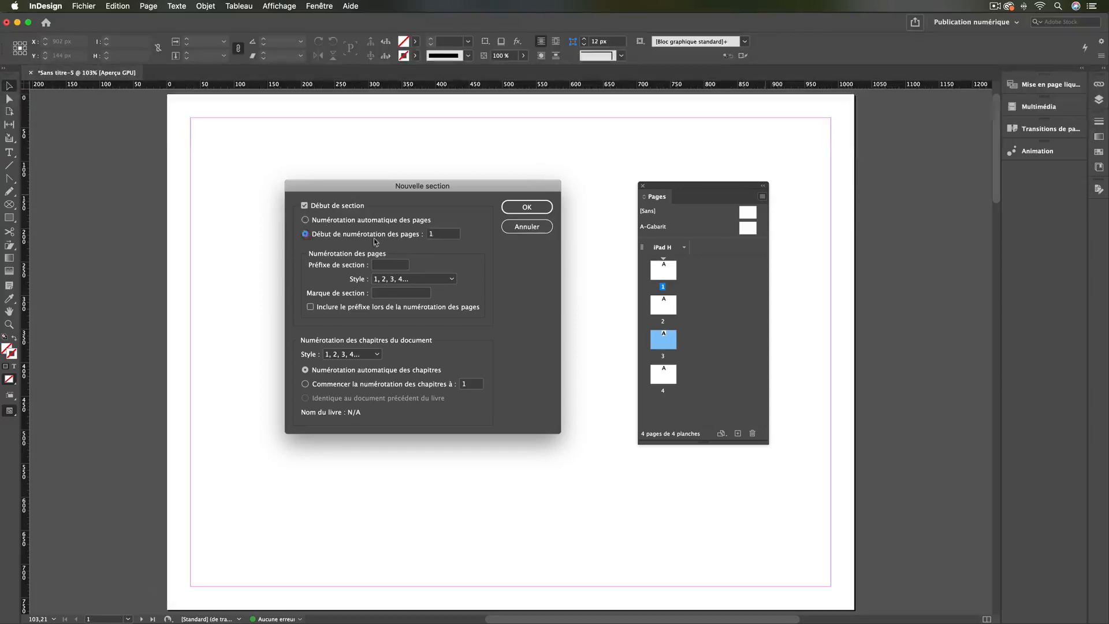
pyautogui.click(427, 234)
pyautogui.click(518, 208)
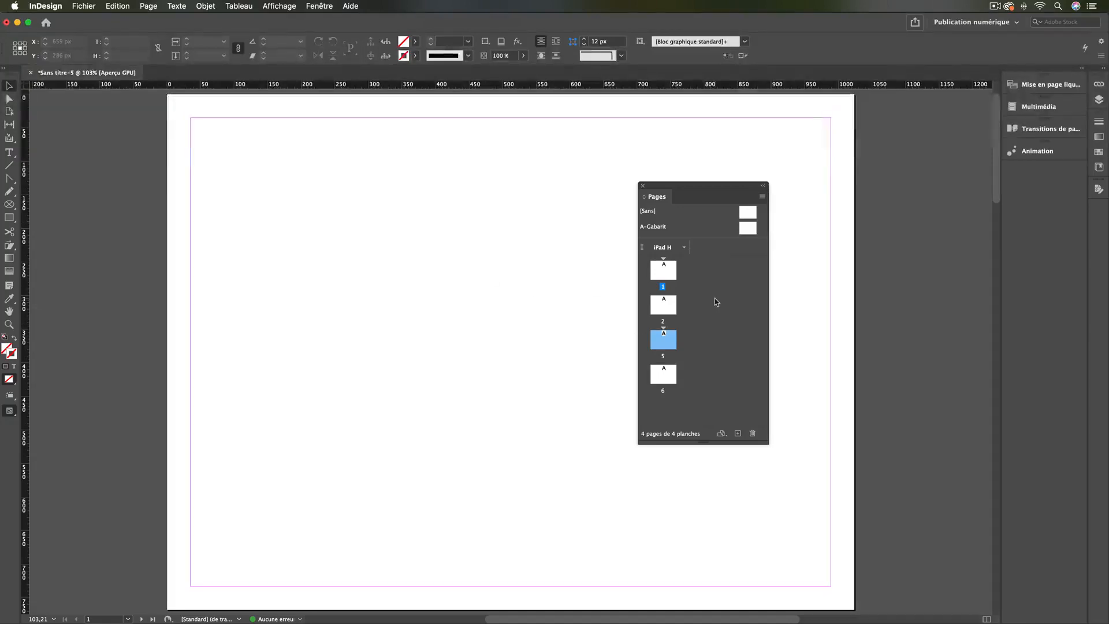
# Step: Move the page numbered 5 out of the iPad H column into a separate column beside it
pyautogui.click(763, 197)
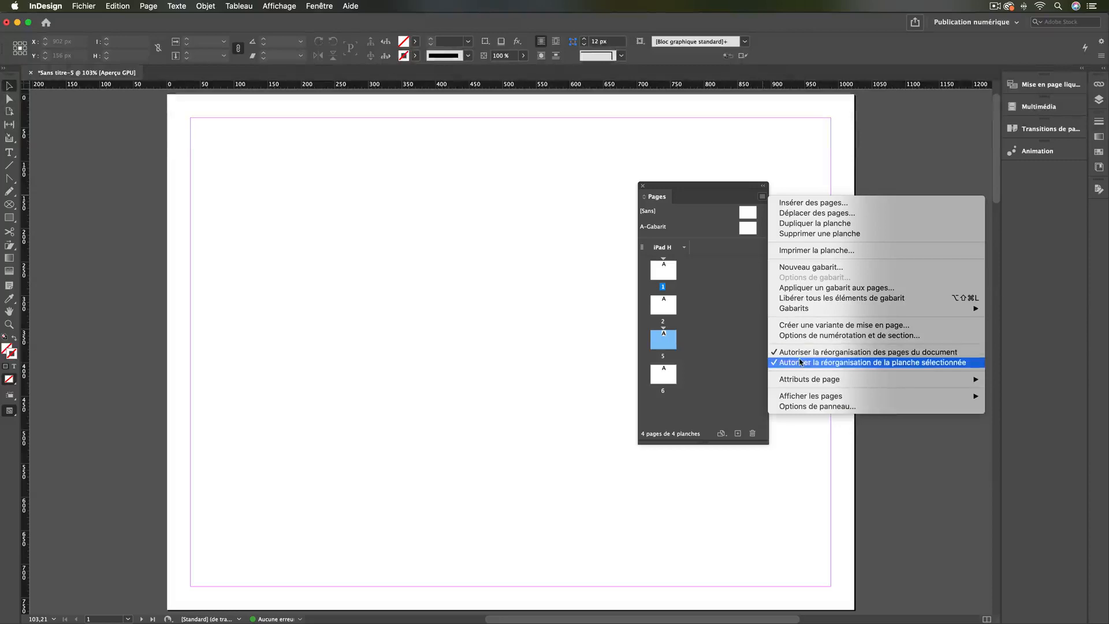
pyautogui.moveTo(659, 341); pyautogui.dragTo(713, 321)
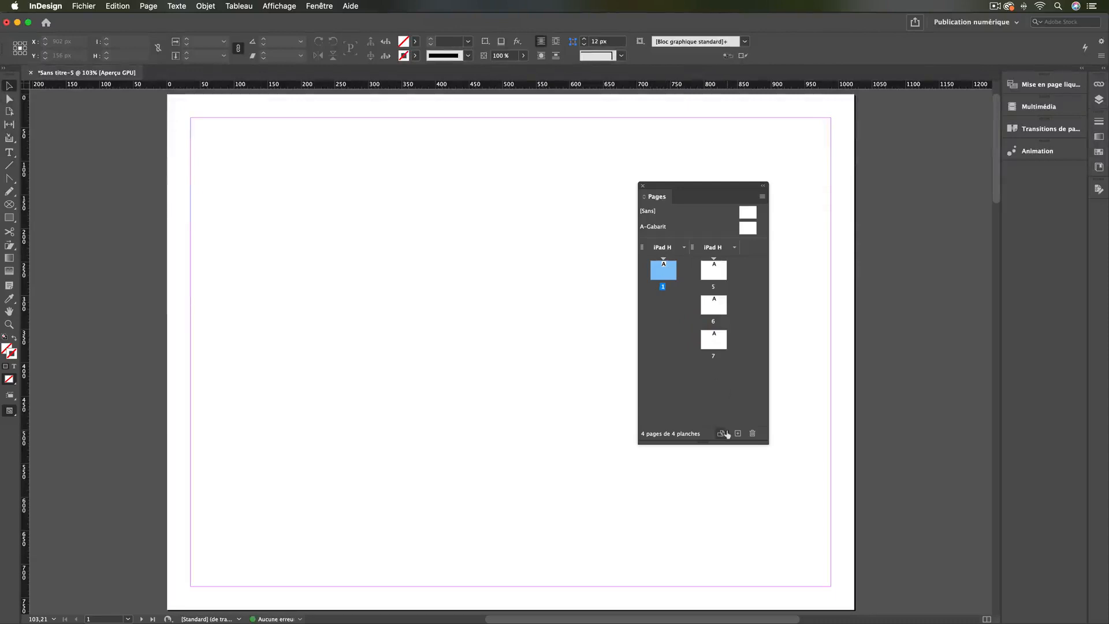
# Step: Assign the "Or" color label to page 1
pyautogui.click(761, 198)
pyautogui.moveTo(840, 380)
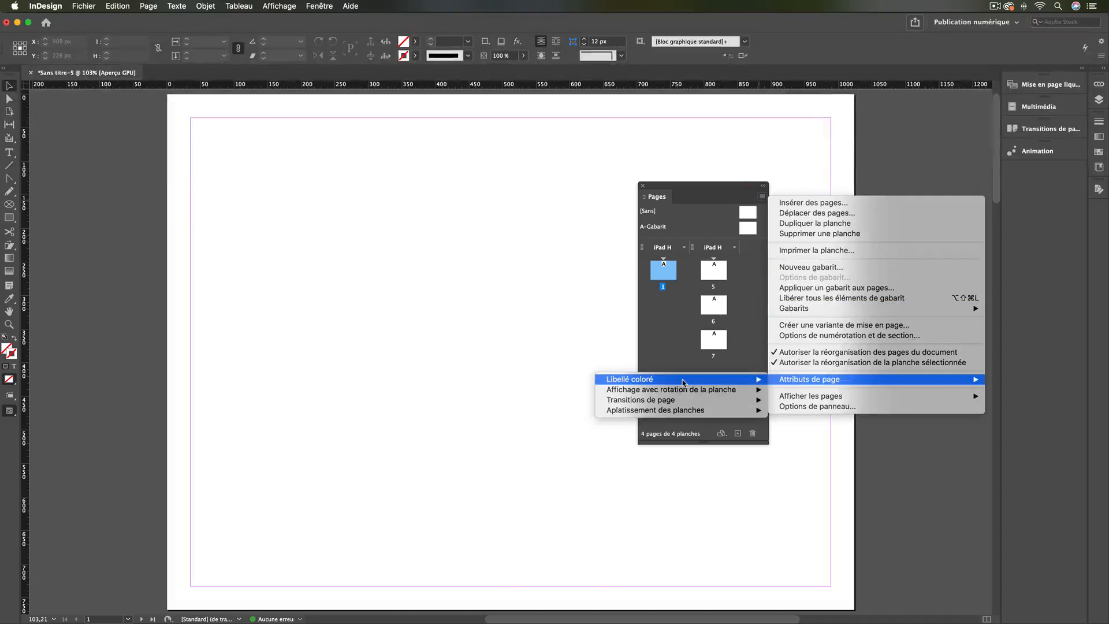
pyautogui.moveTo(635, 379)
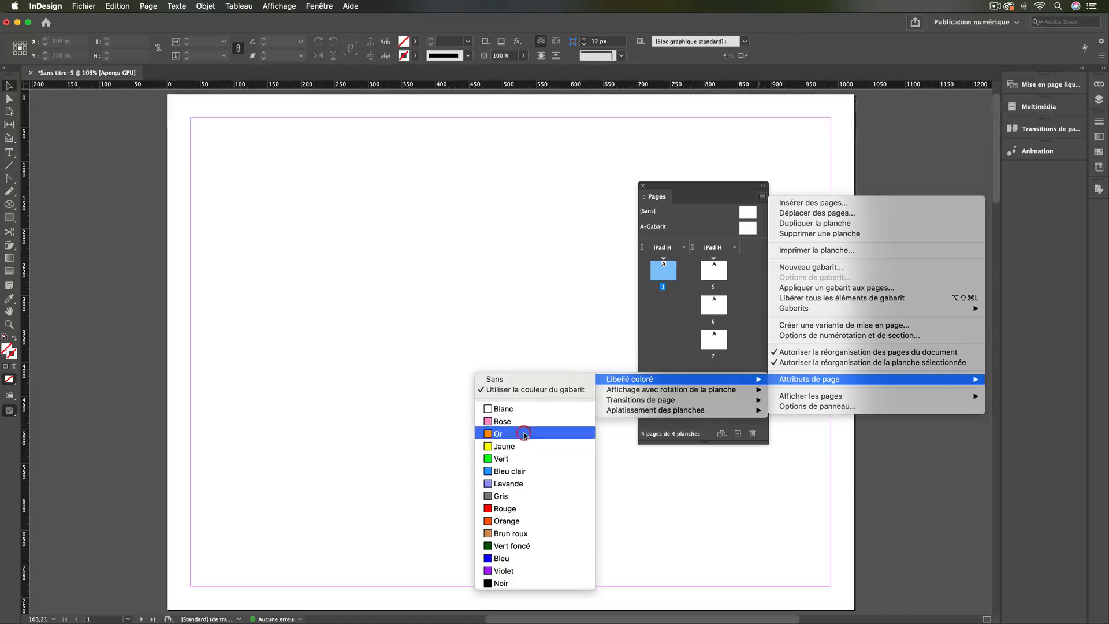
pyautogui.click(519, 433)
pyautogui.click(675, 321)
pyautogui.click(662, 270)
pyautogui.click(761, 198)
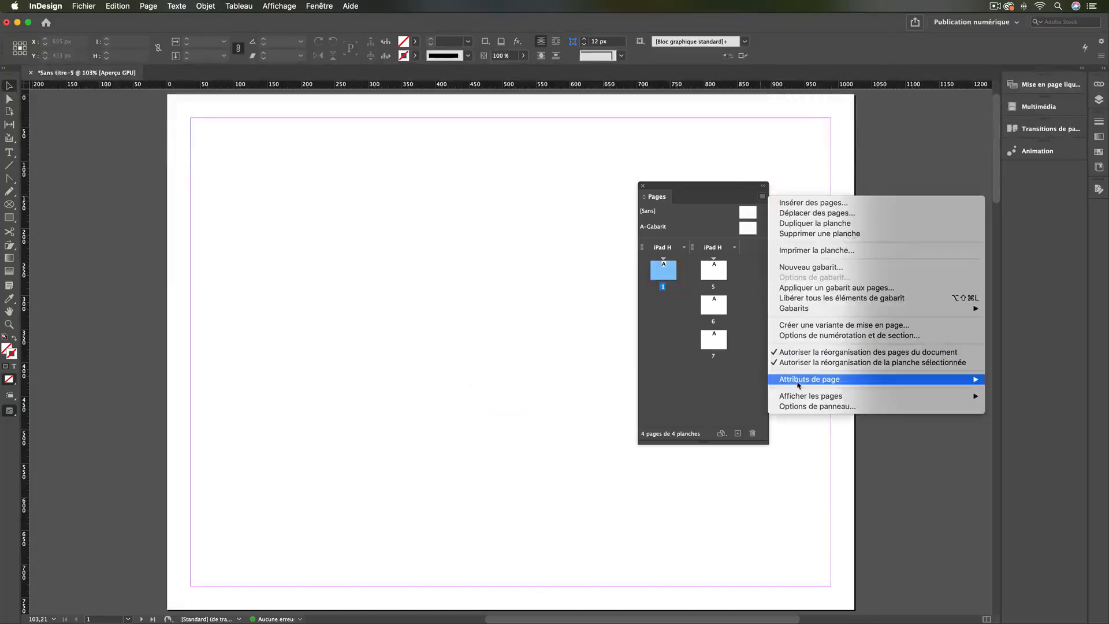
pyautogui.moveTo(797, 379)
pyautogui.moveTo(687, 384)
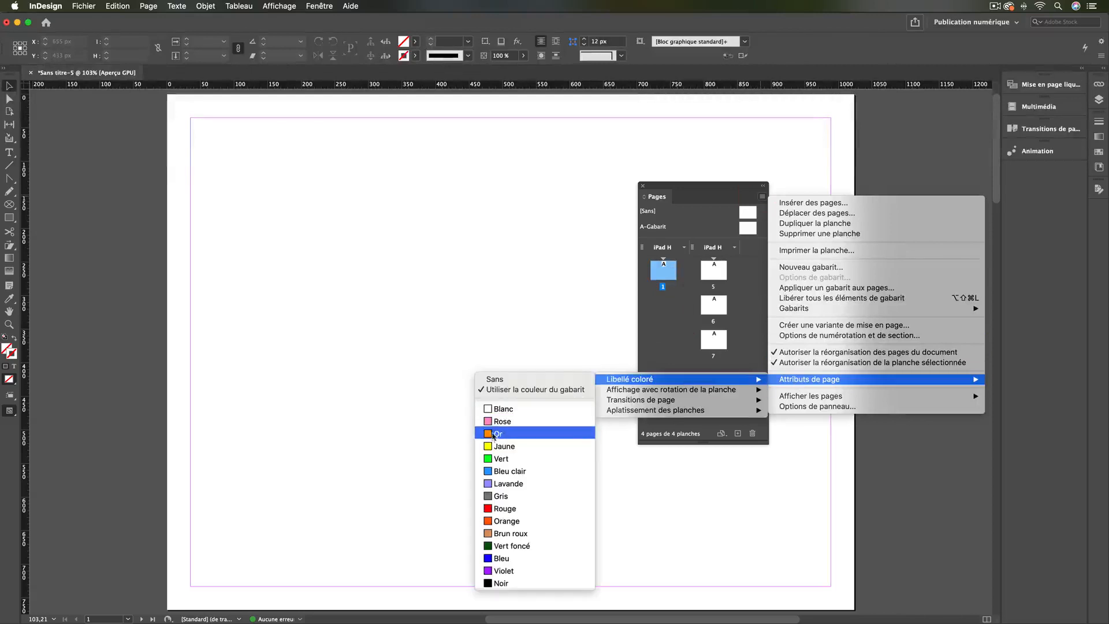
pyautogui.click(499, 434)
pyautogui.click(656, 310)
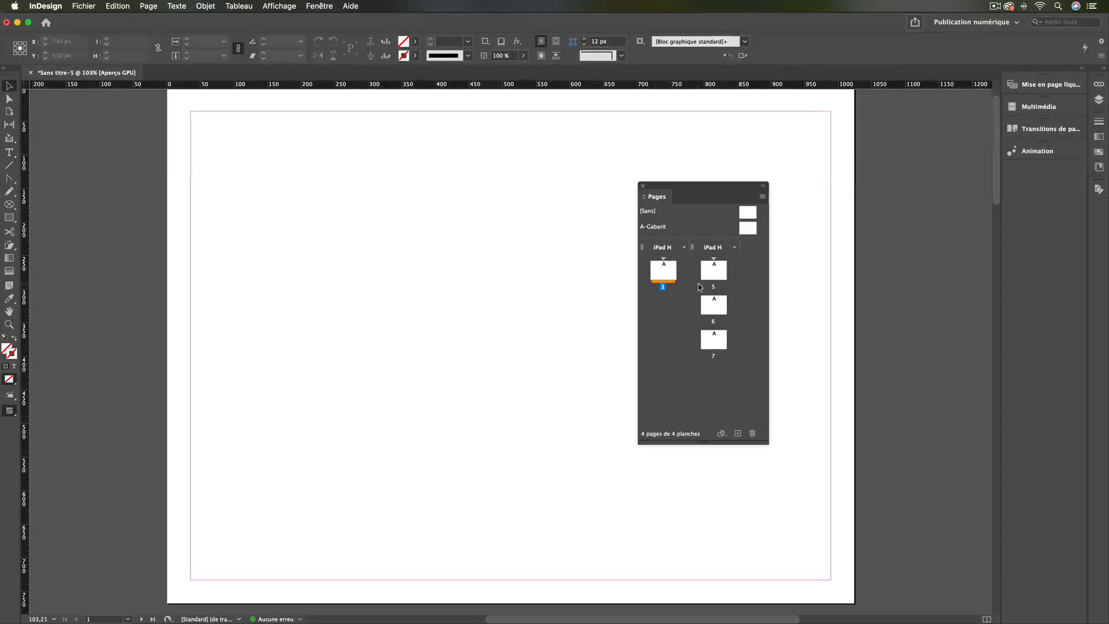
pyautogui.click(763, 198)
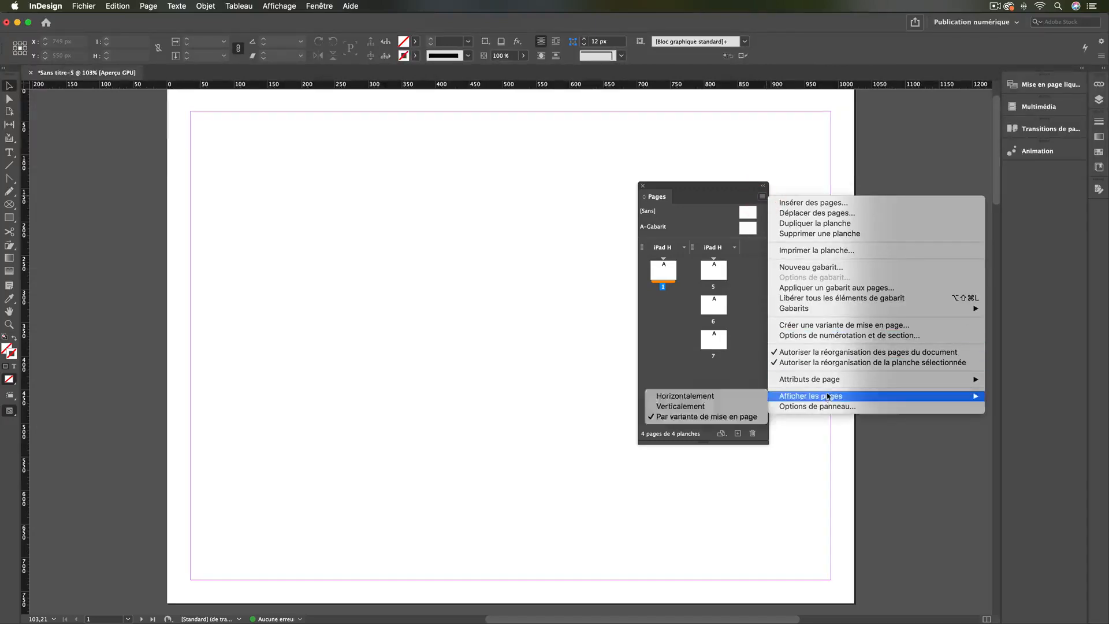
pyautogui.moveTo(826, 386)
pyautogui.moveTo(743, 382)
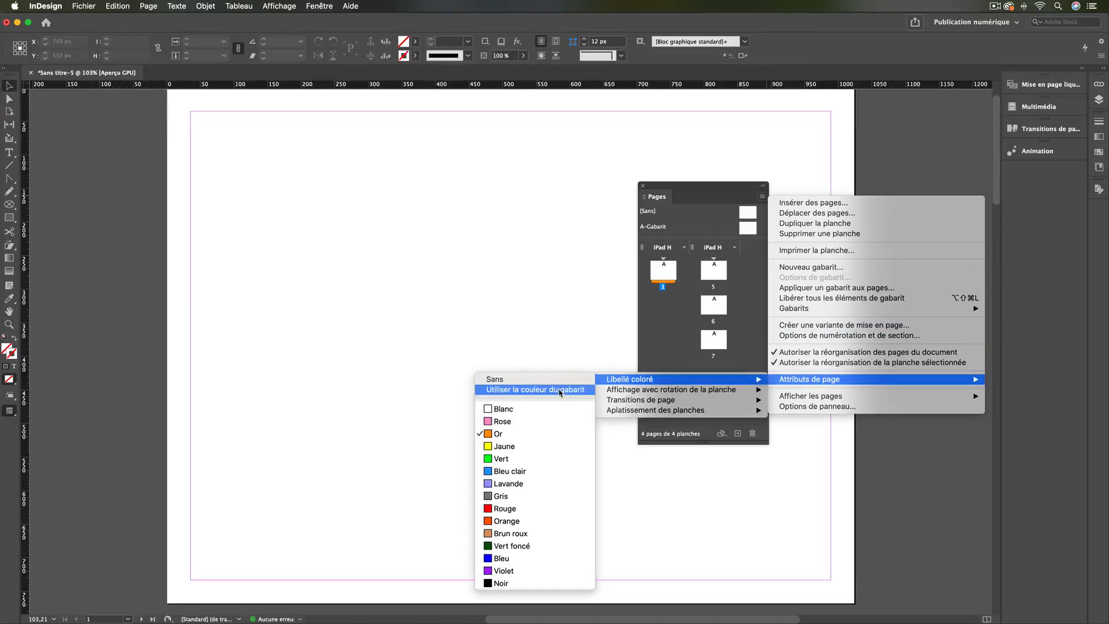
pyautogui.moveTo(696, 391)
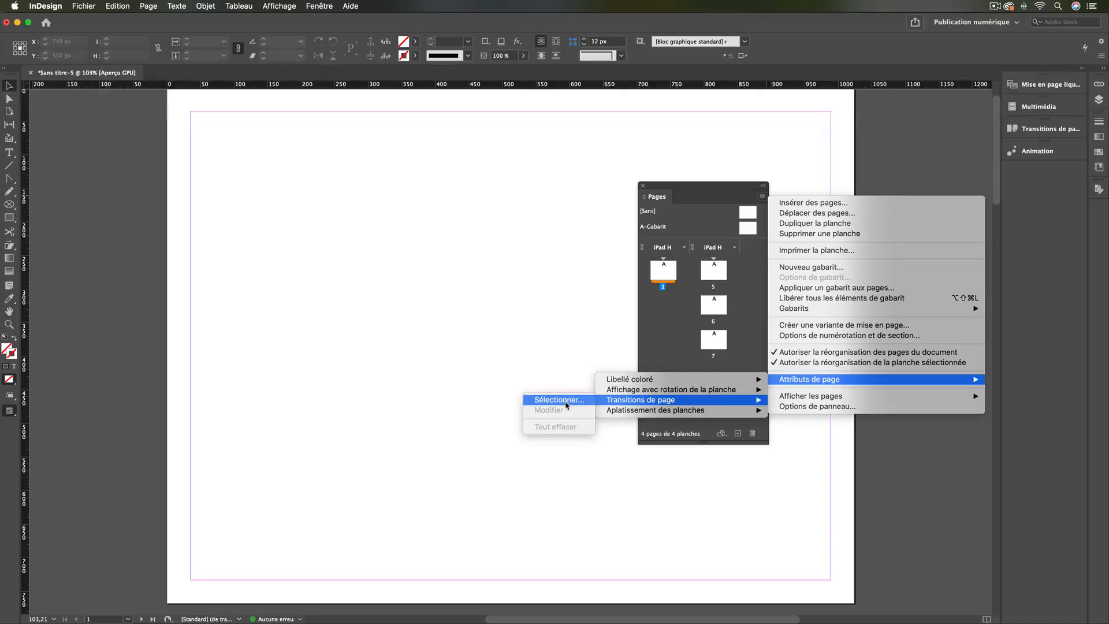
pyautogui.moveTo(618, 410)
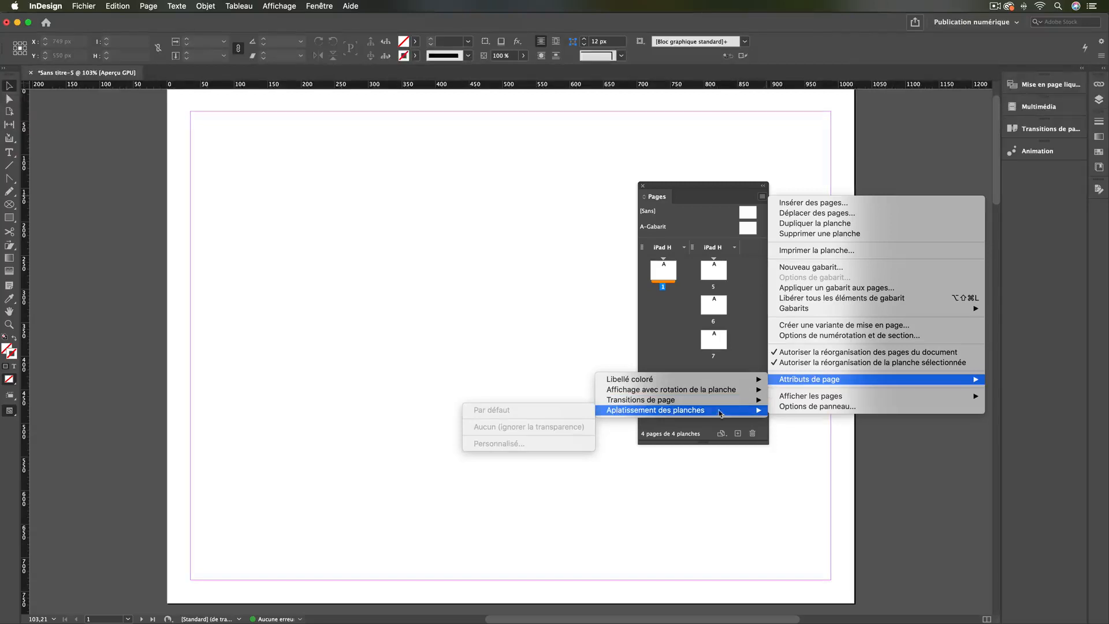
# Step: Apply custom spread flattening ("Personnalisé") to pages 5 and 6 with the default flattening settings
pyautogui.click(710, 275)
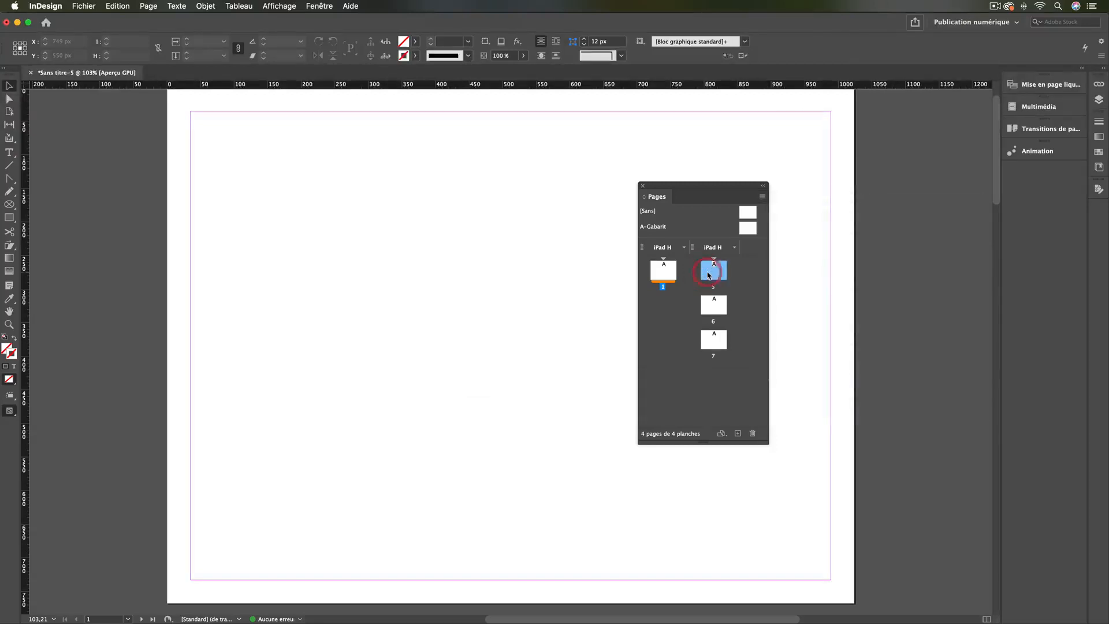
pyautogui.keyDown('shift'); pyautogui.click(714, 305); pyautogui.keyUp('shift')
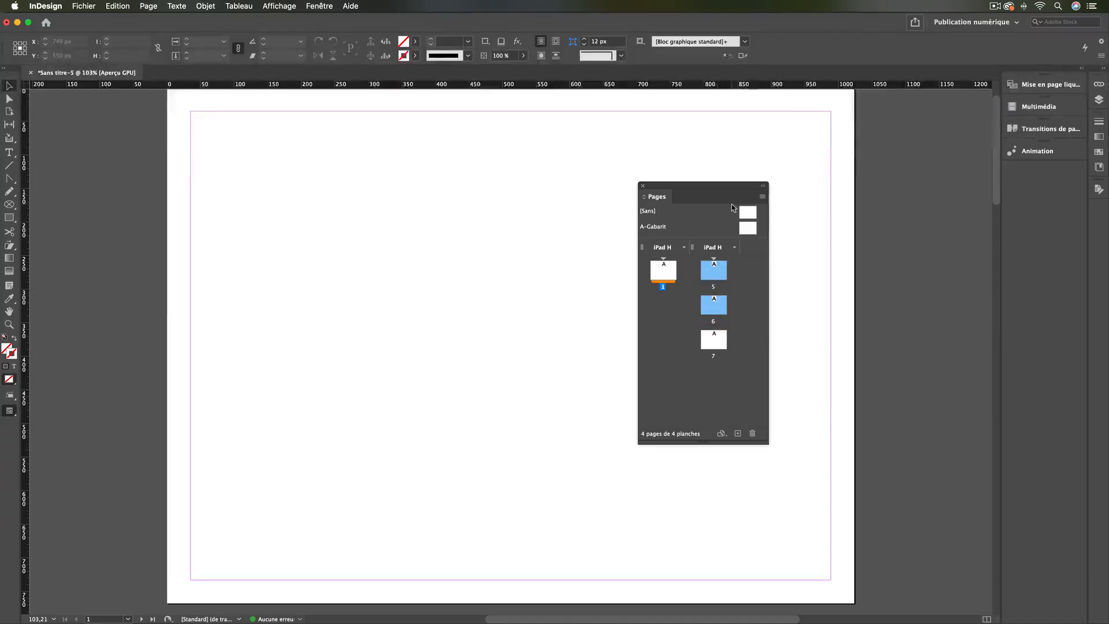
pyautogui.click(763, 196)
pyautogui.moveTo(800, 398)
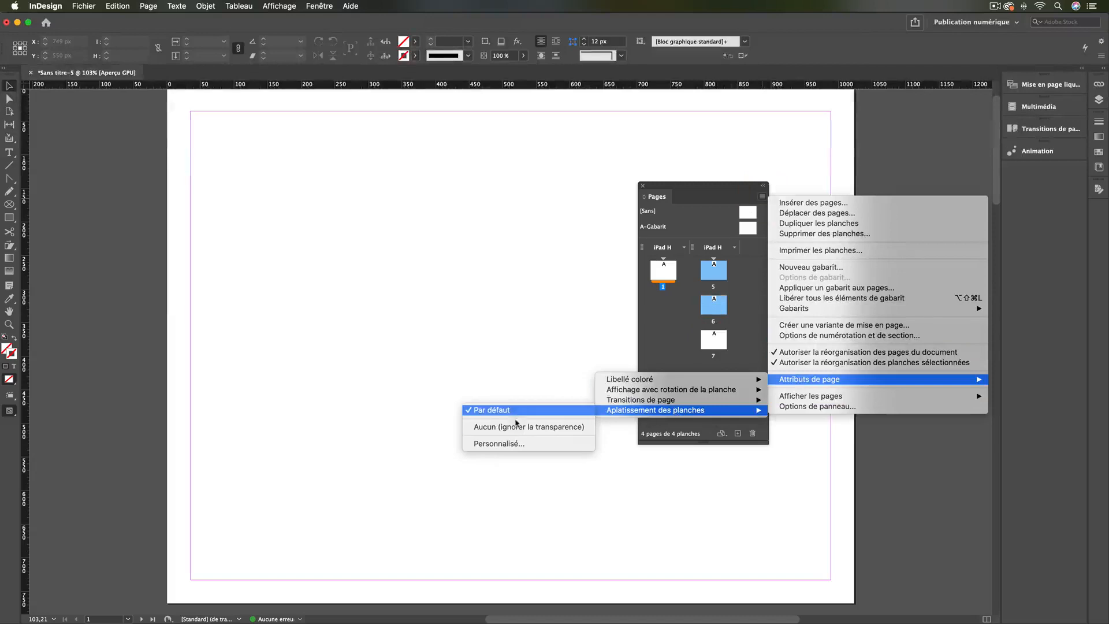
pyautogui.click(511, 444)
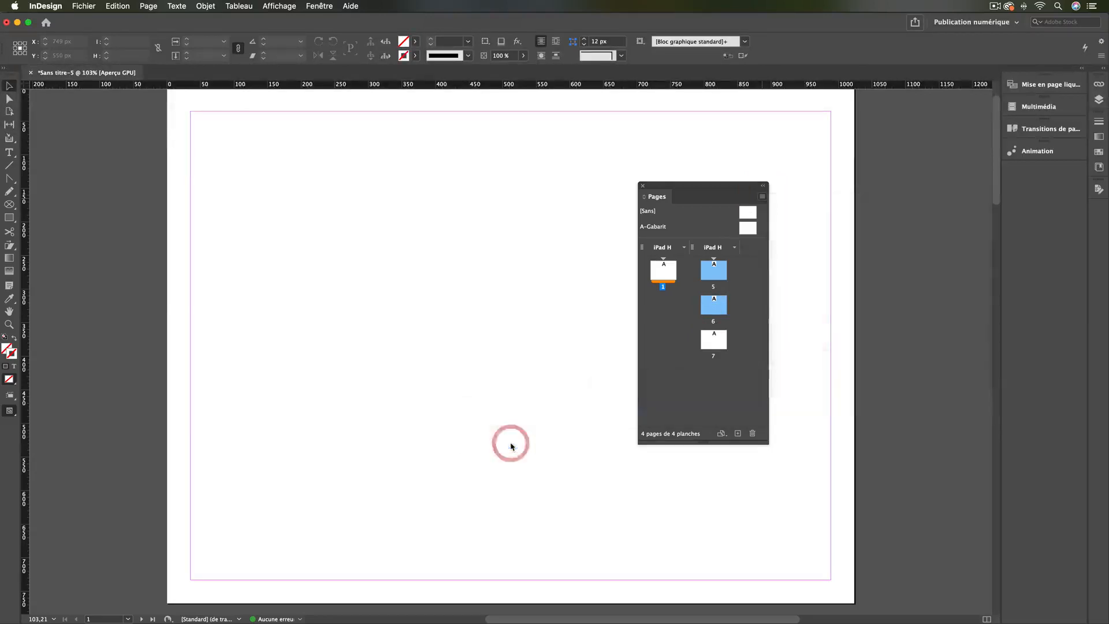
pyautogui.moveTo(543, 239); pyautogui.dragTo(349, 208)
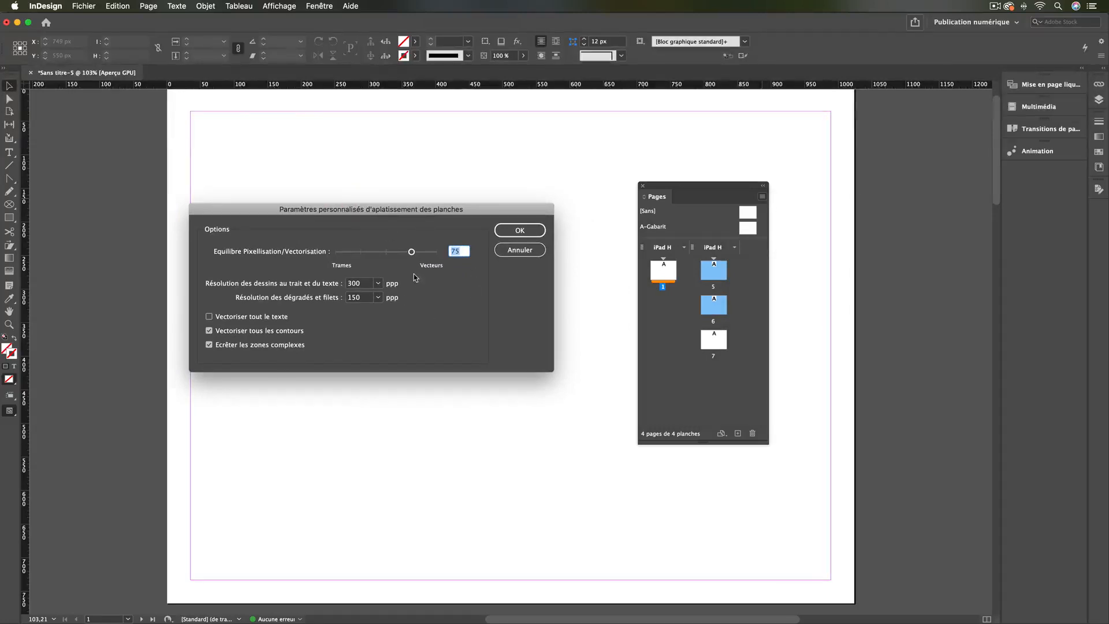
pyautogui.click(516, 229)
# Step: Arrange the page thumbnails horizontally instead of by layout variant
pyautogui.click(763, 197)
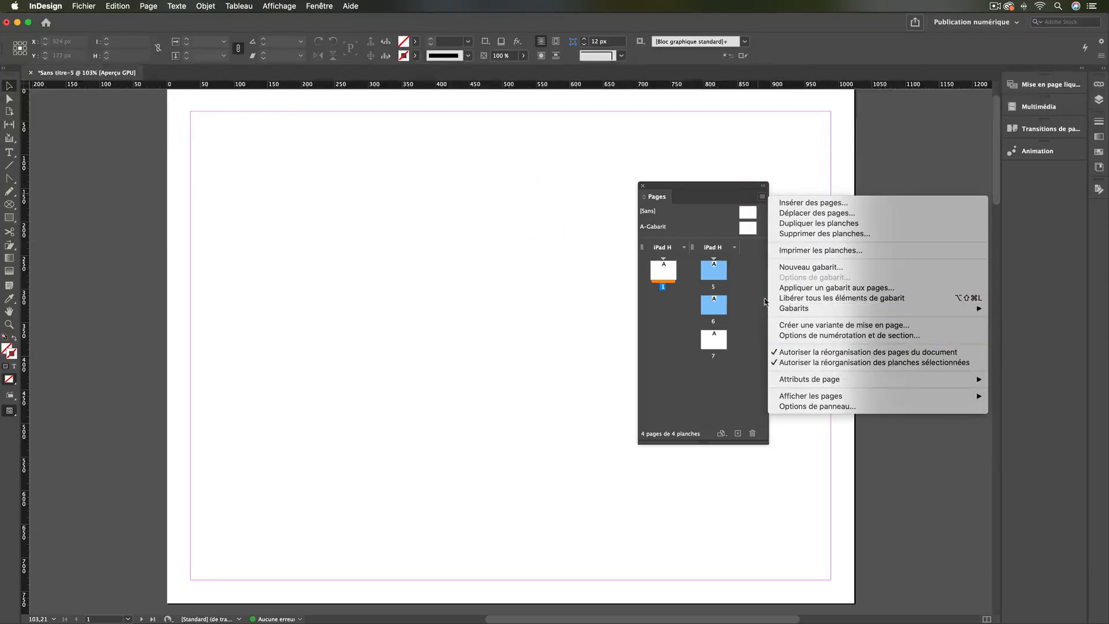
pyautogui.moveTo(859, 384)
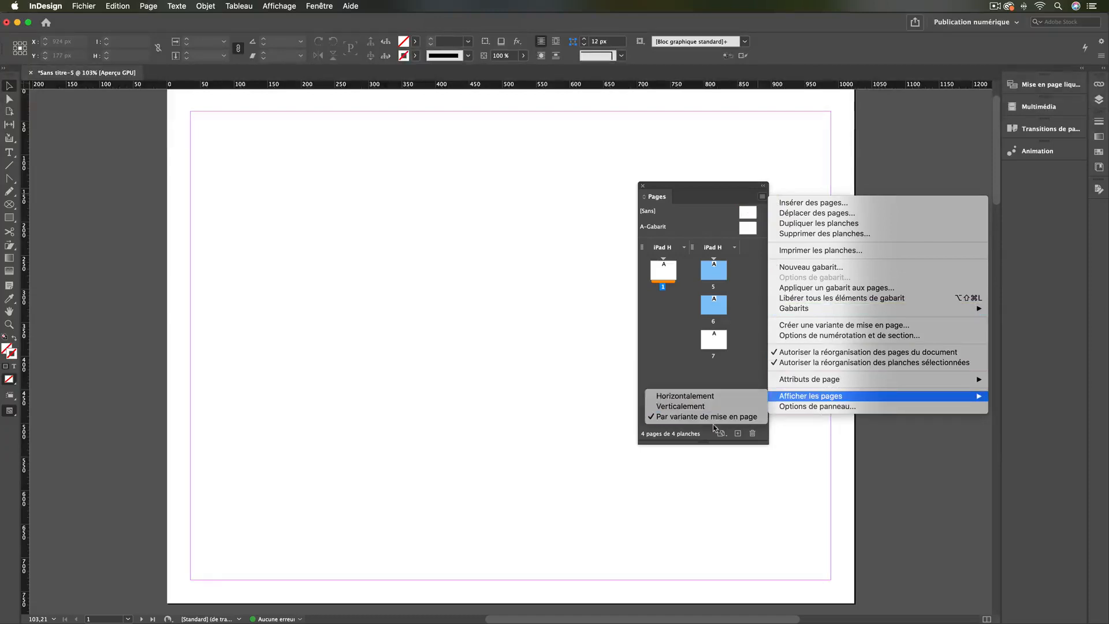
pyautogui.click(696, 395)
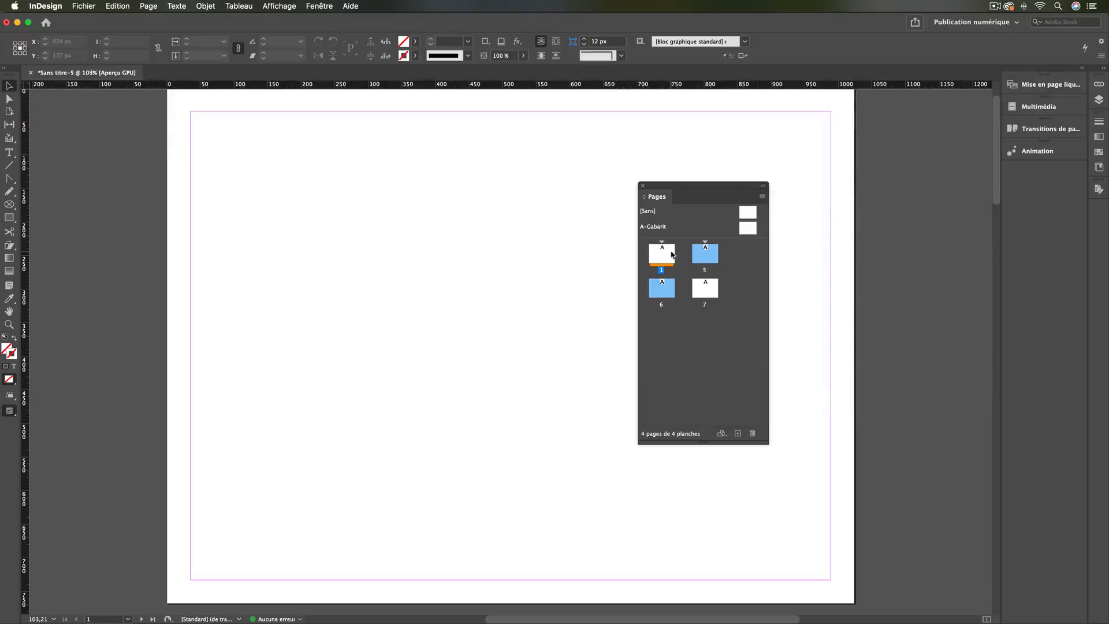
# Step: Set the page thumbnail size to "Grande" in the Pages panel options
pyautogui.click(762, 197)
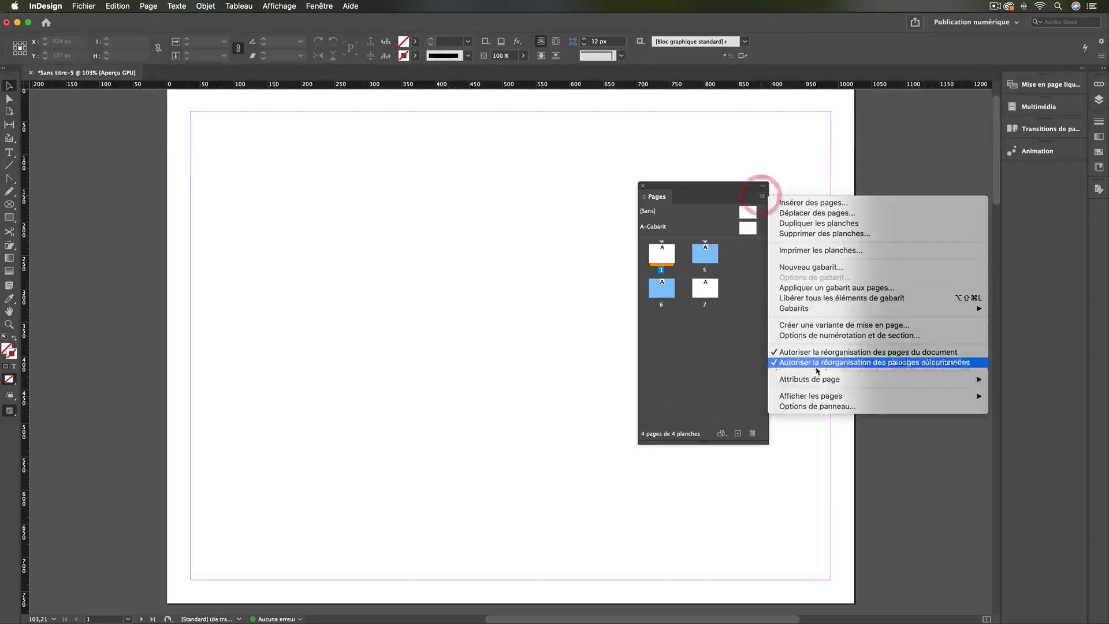
pyautogui.click(824, 407)
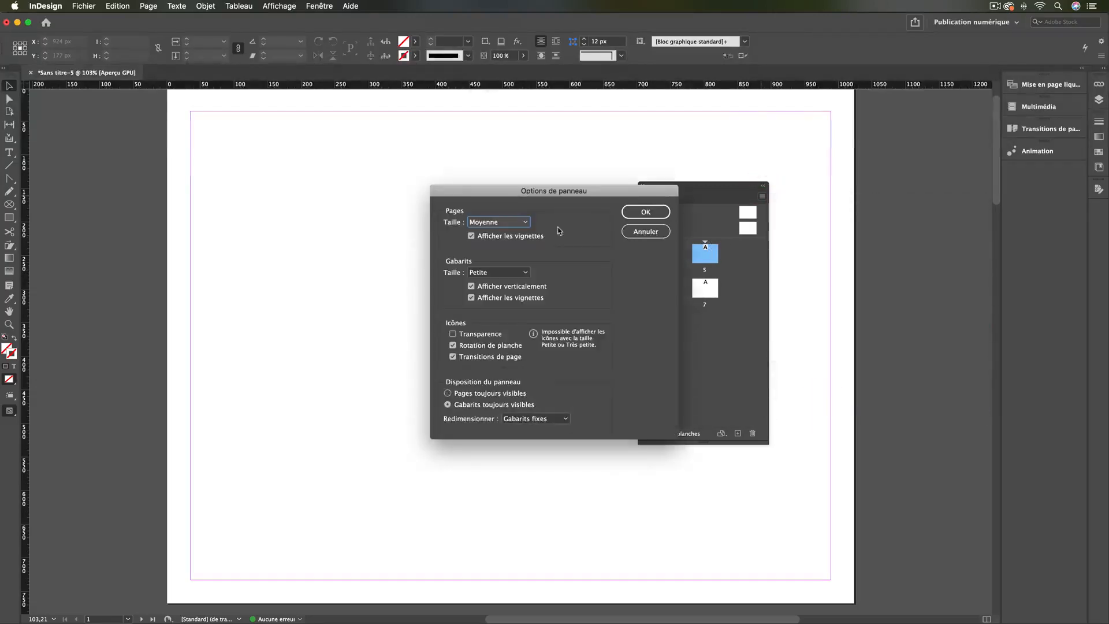
pyautogui.moveTo(515, 194); pyautogui.dragTo(350, 206)
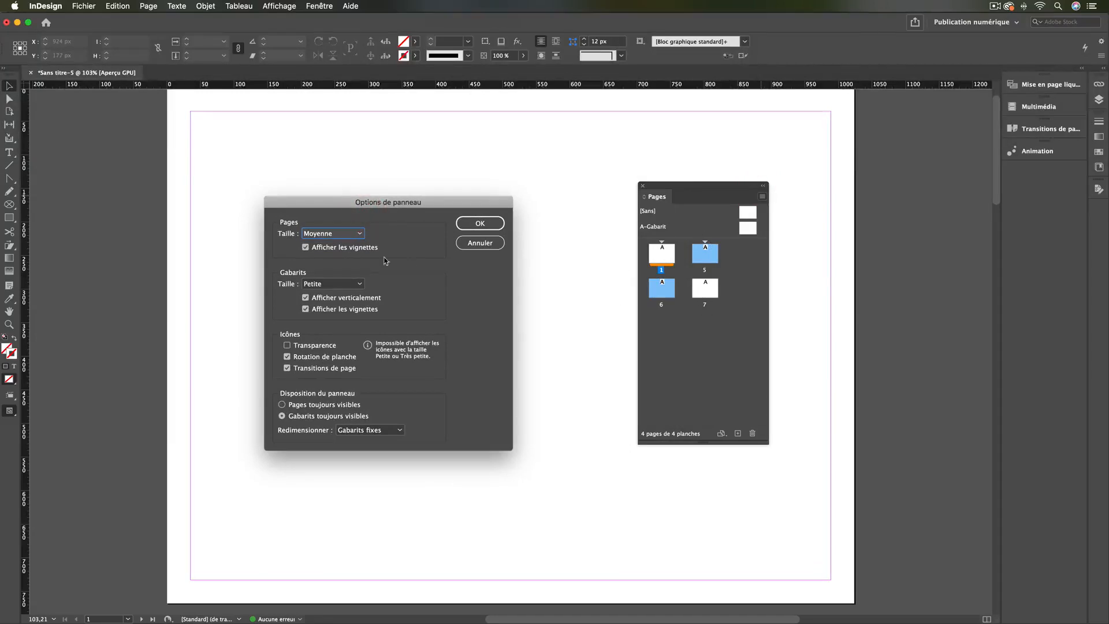
pyautogui.click(339, 234)
pyautogui.click(325, 279)
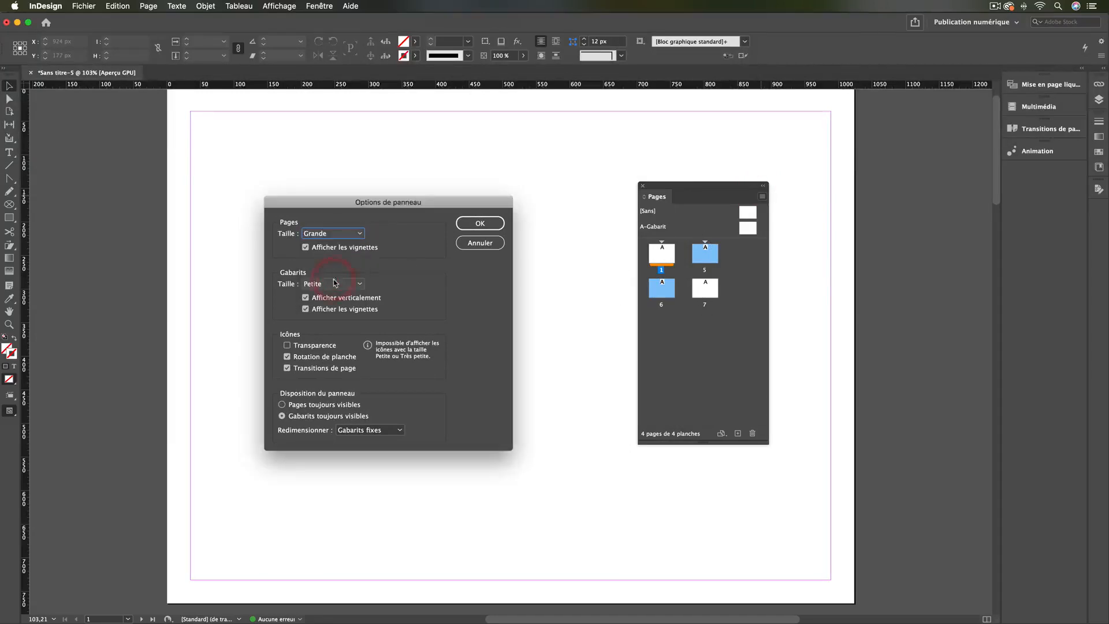
pyautogui.click(495, 224)
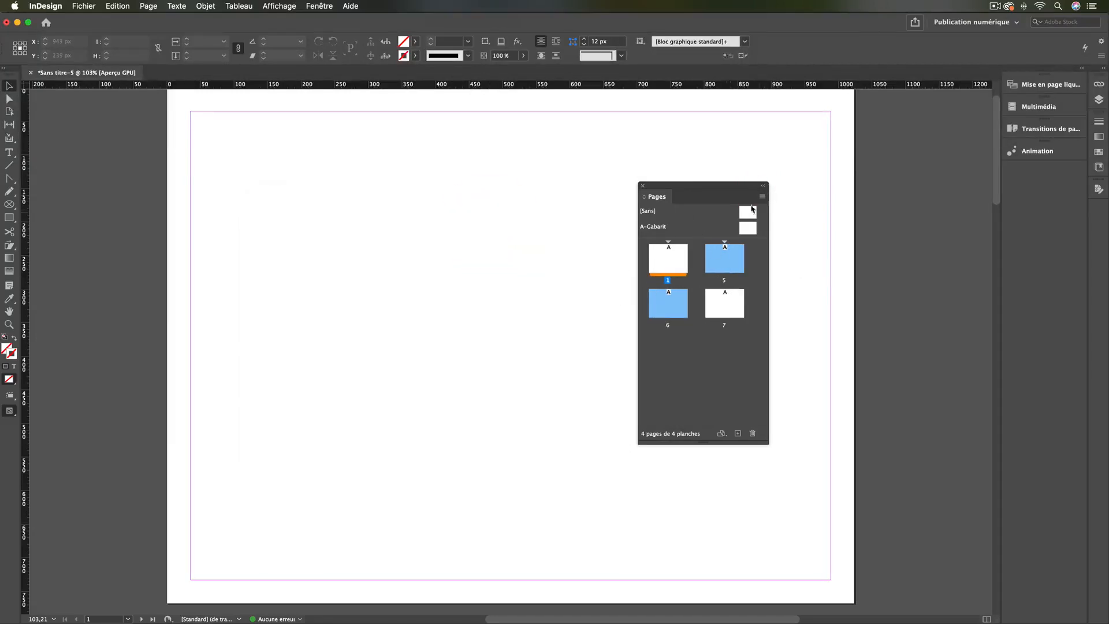
# Step: Review the Pages panel's options for master size, icons and panel layout, keeping the current settings
pyautogui.click(763, 196)
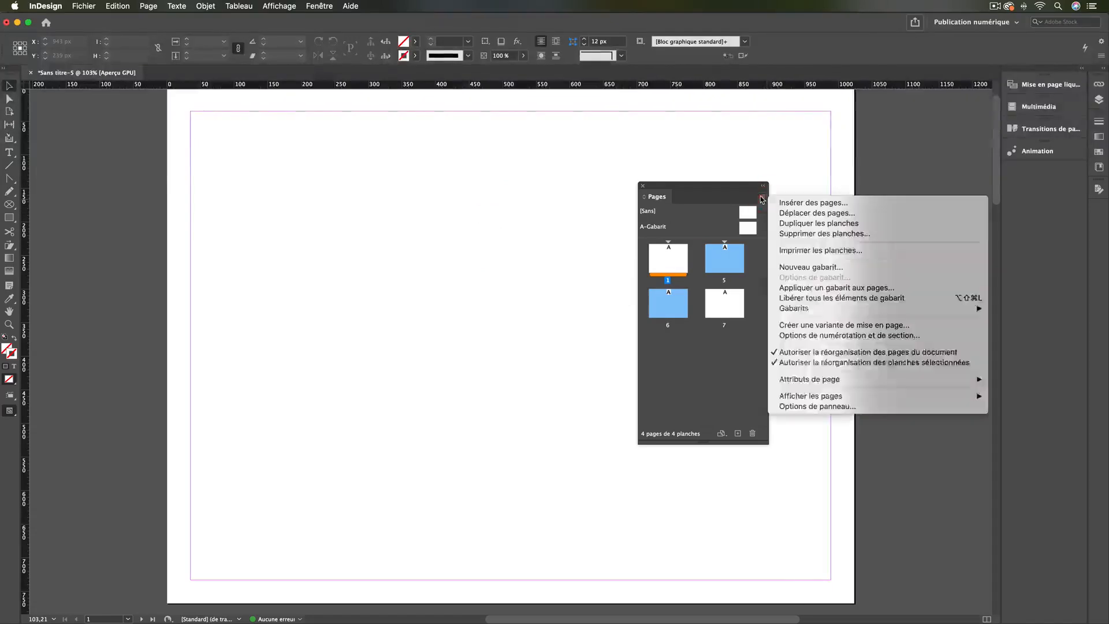
pyautogui.click(820, 407)
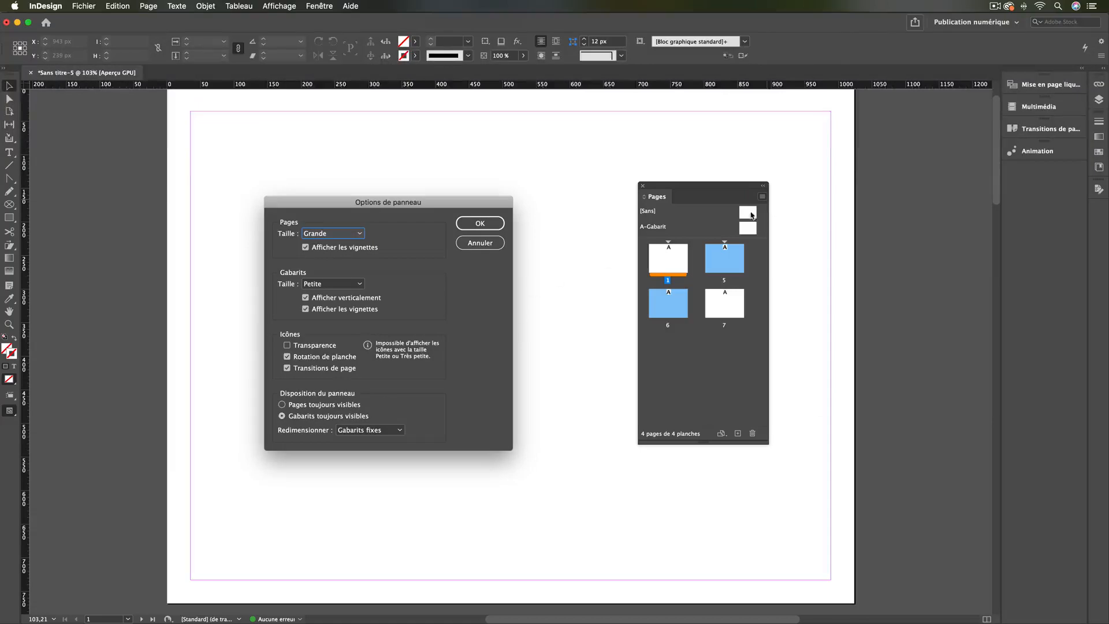
pyautogui.click(491, 226)
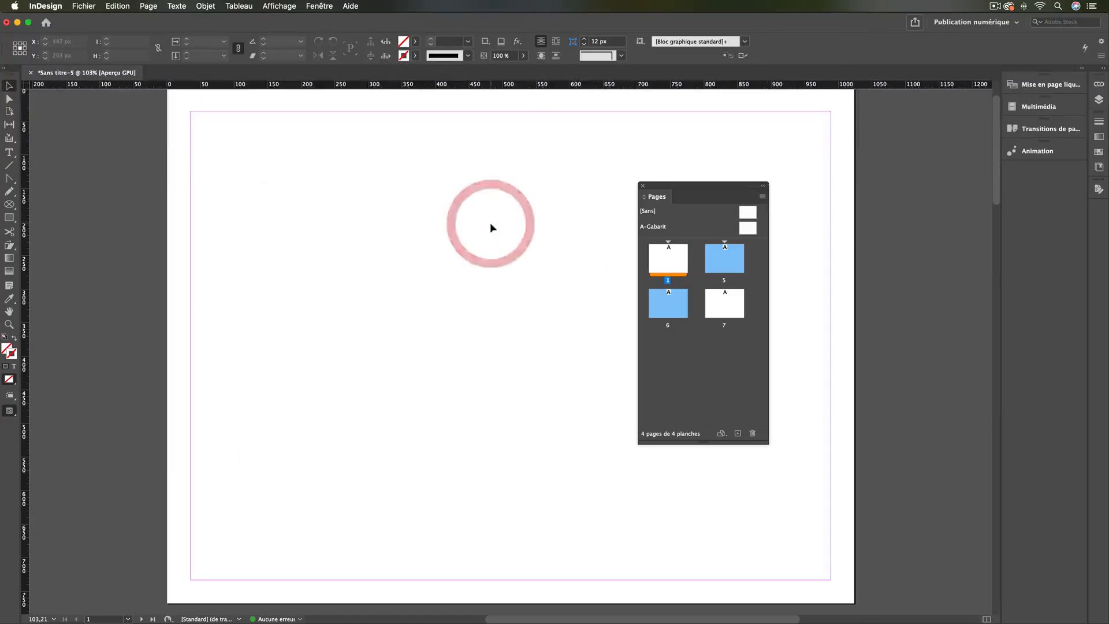